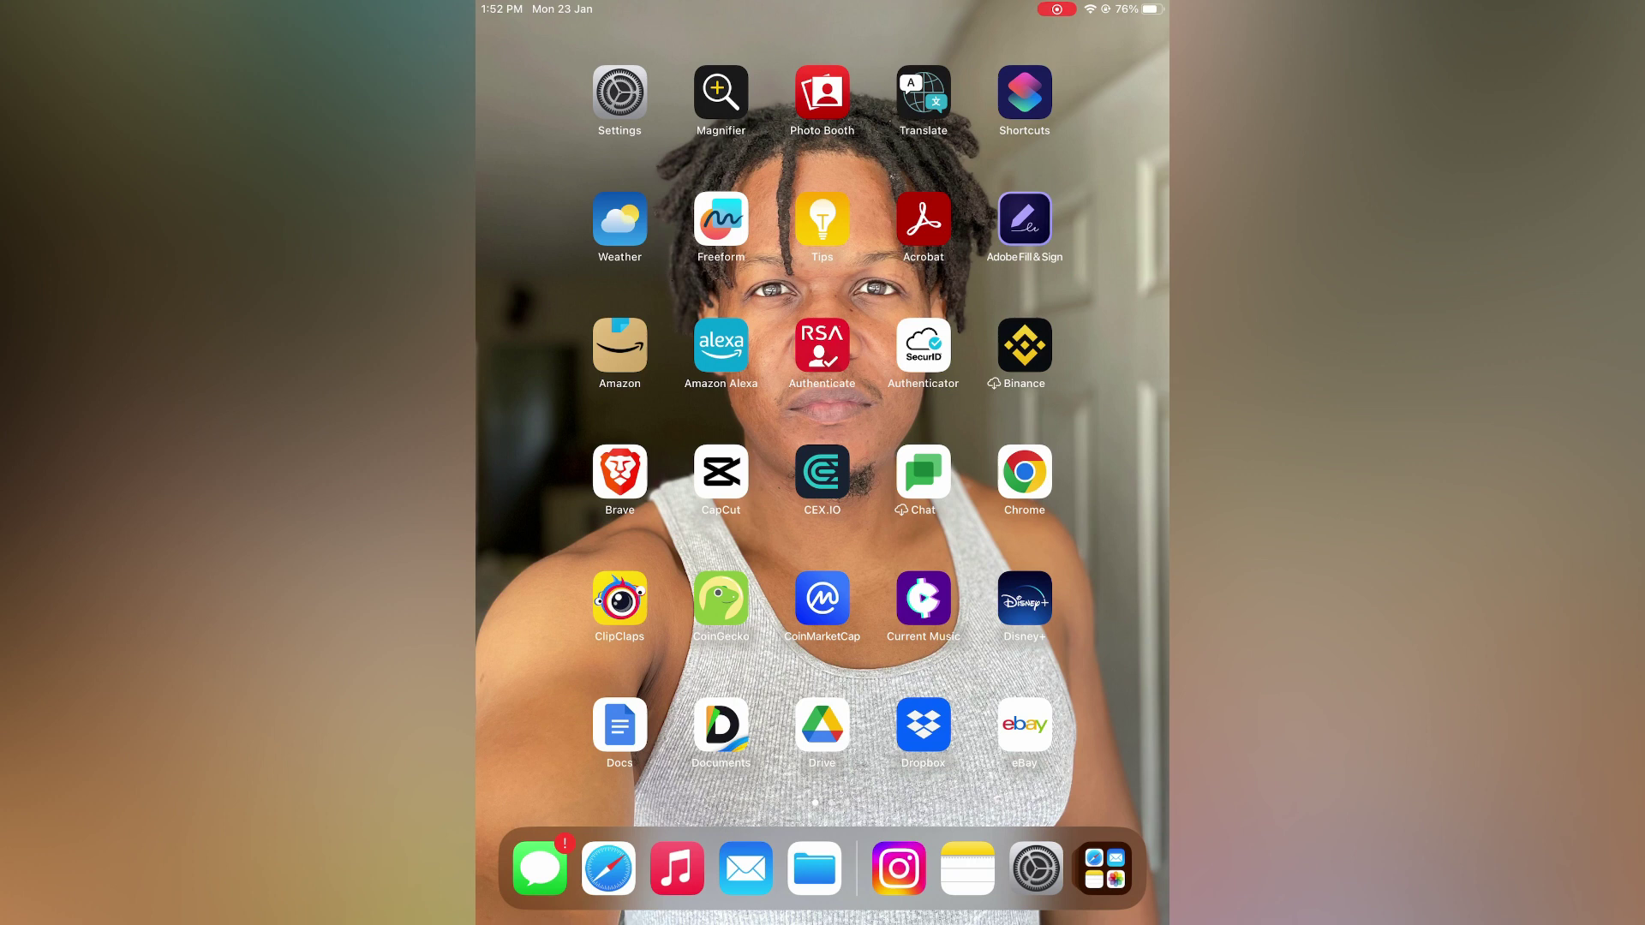
- Launch Settings from the Home Screen, landing on the General page
{"action": "left_click", "coordinate": [620, 92]}
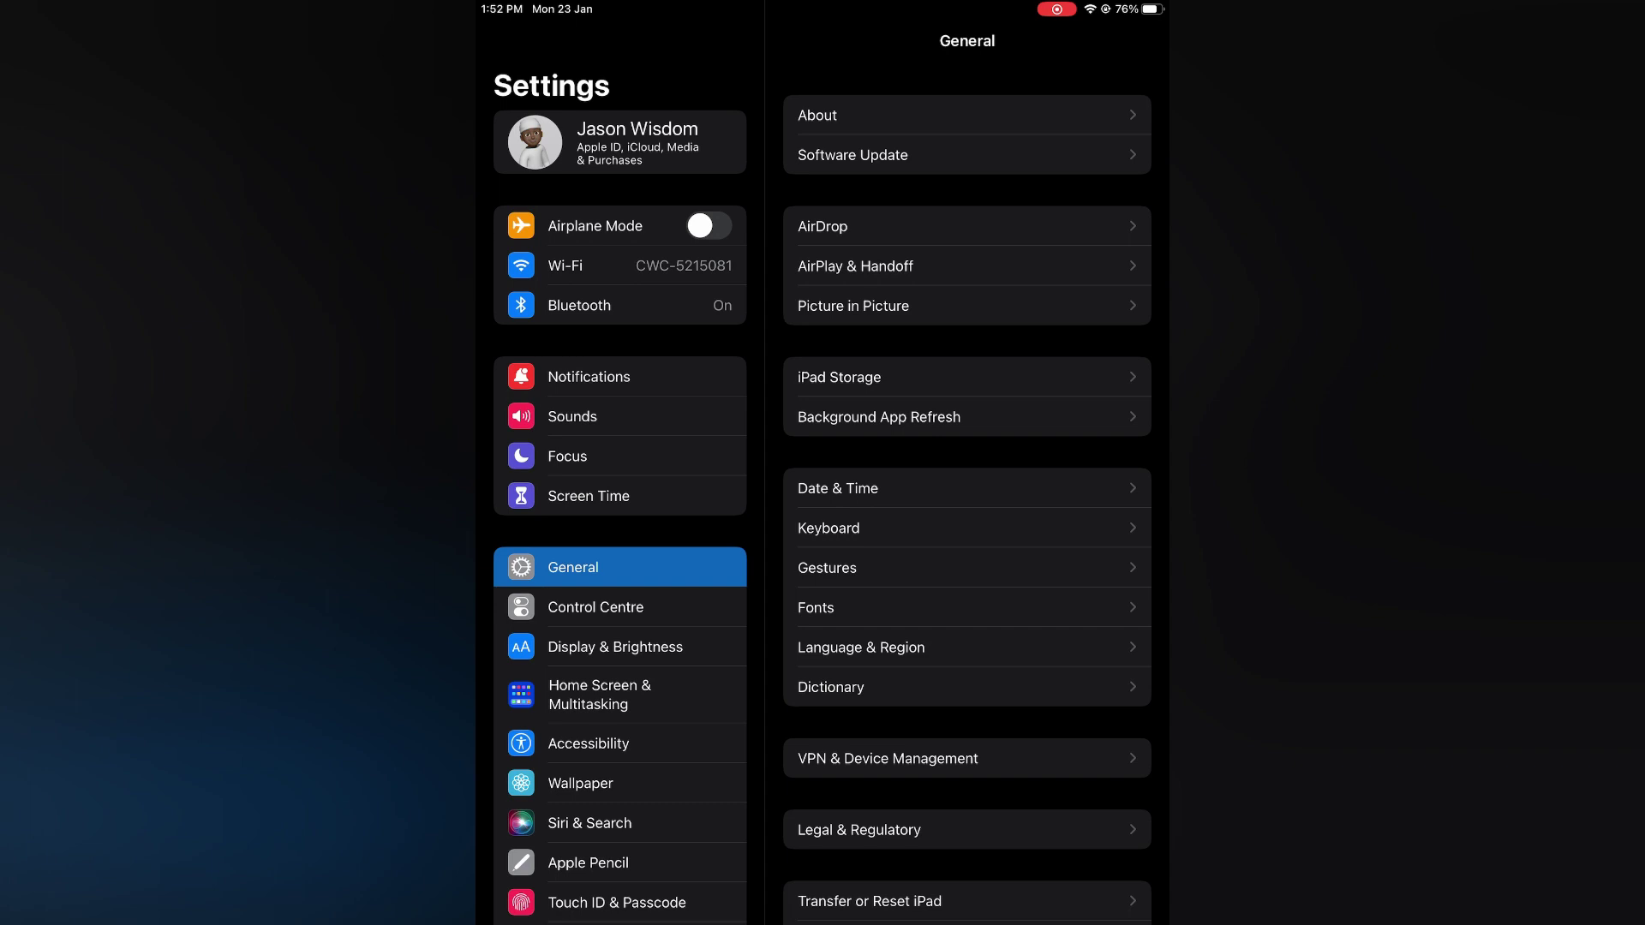
- Check Screen Recording under Control Centre's Included Controls, then go back to the Home Screen
{"action": "left_click", "coordinate": [619, 607]}
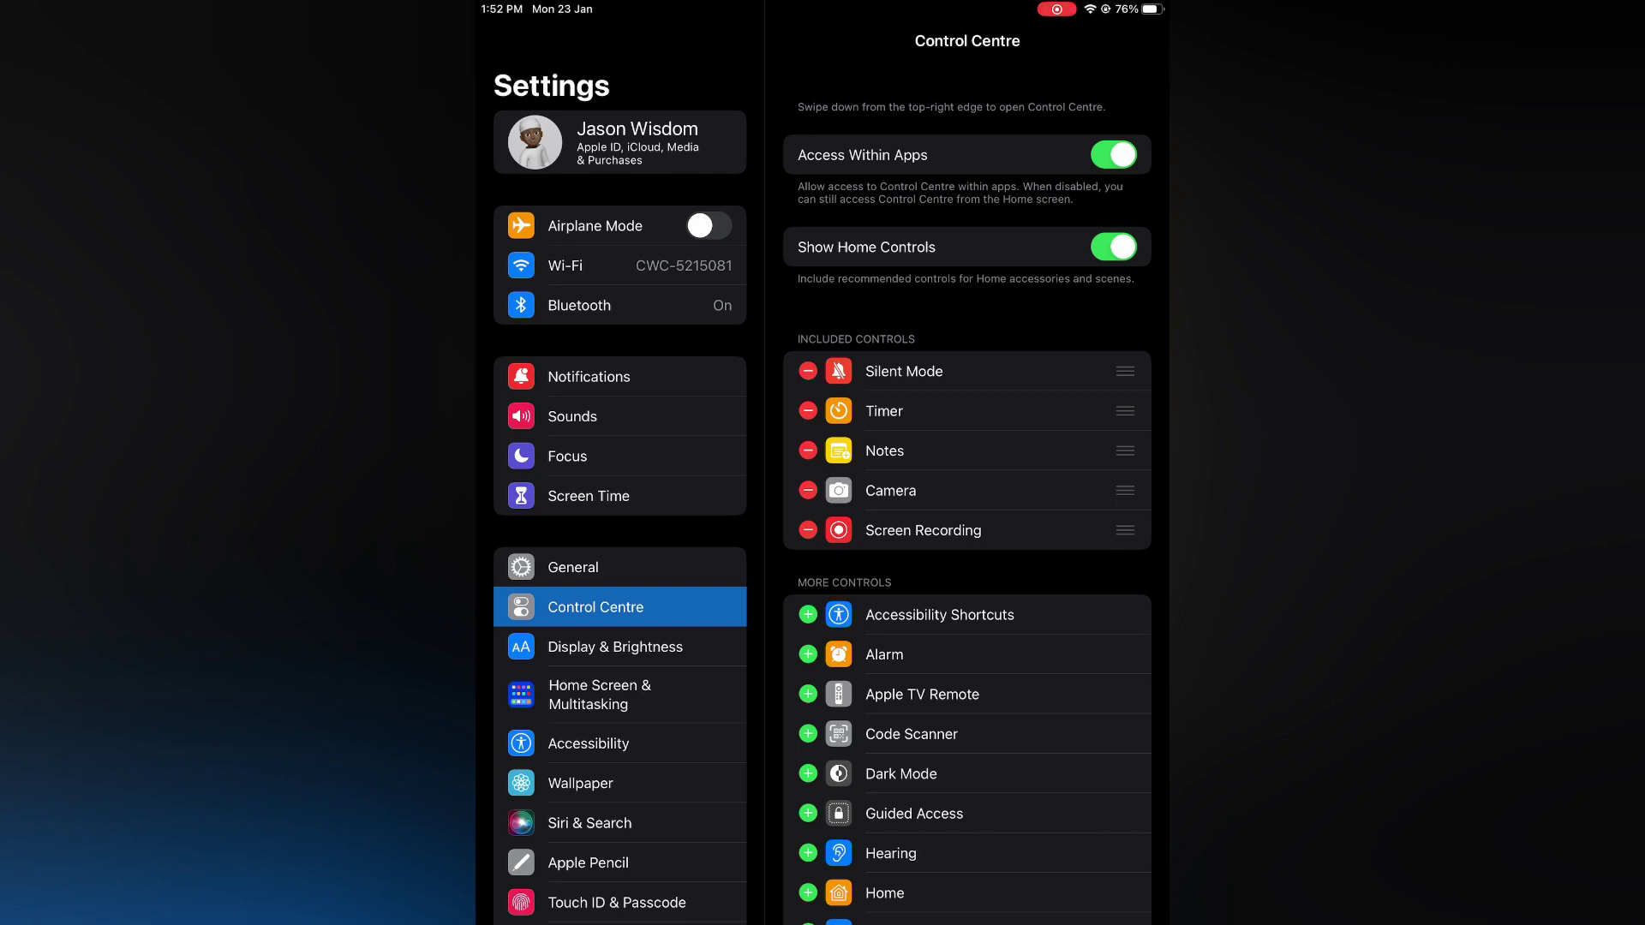
{"action": "scroll", "coordinate": [967, 514], "scroll_direction": "down", "scroll_amount": 3}
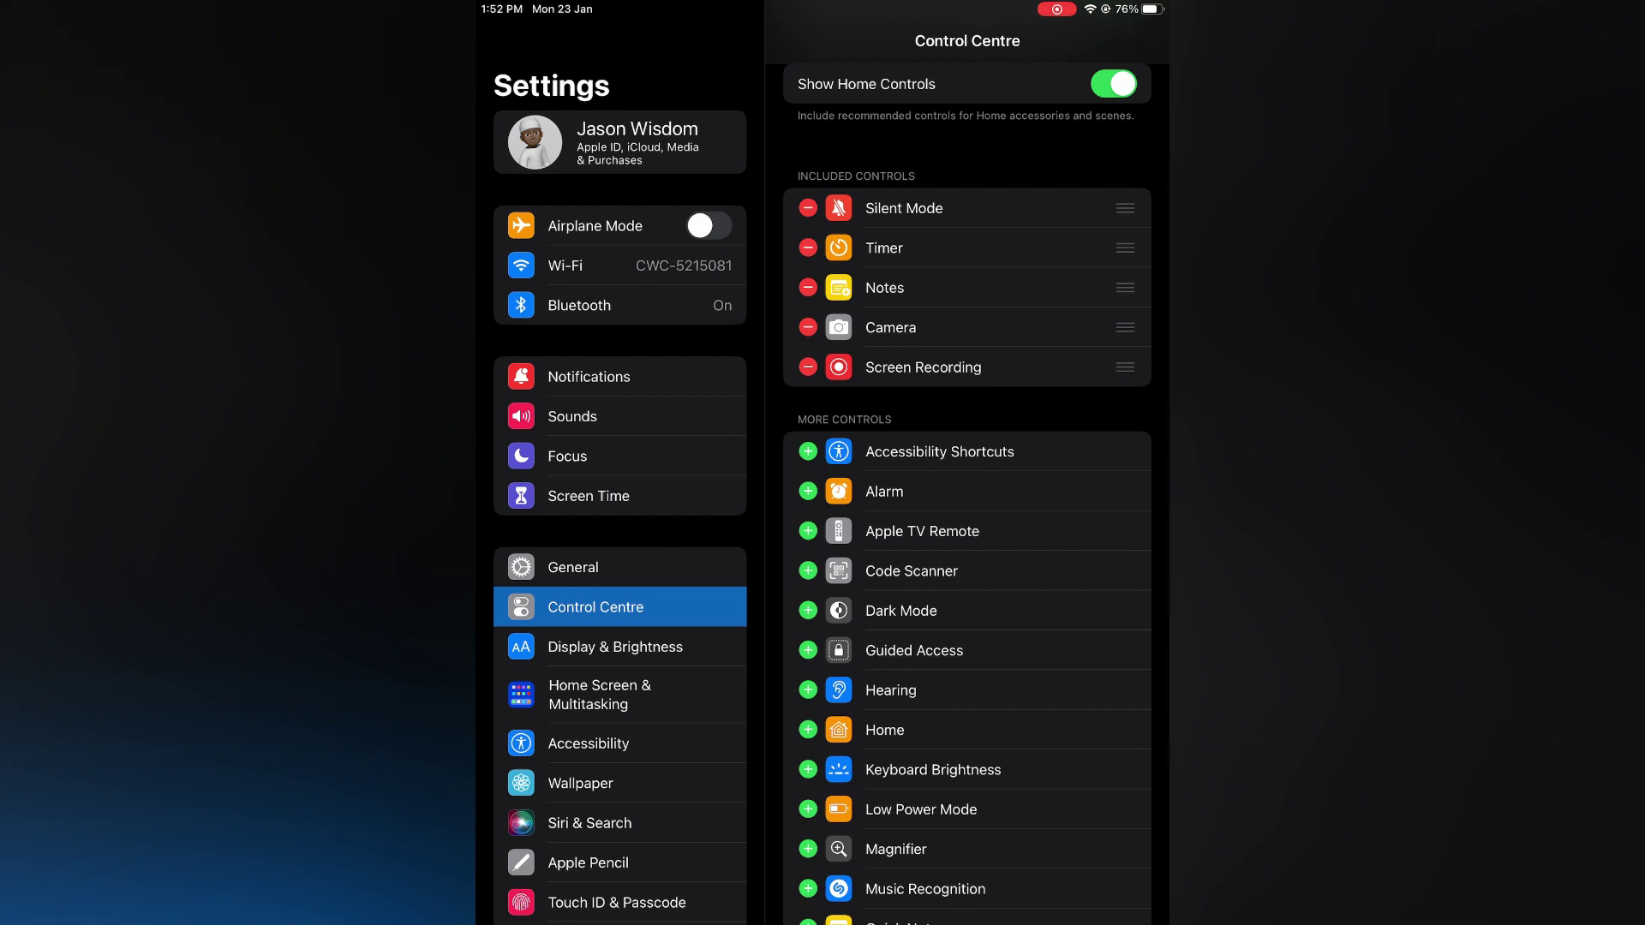
{"action": "scroll", "coordinate": [966, 515], "scroll_direction": "up", "scroll_amount": 2}
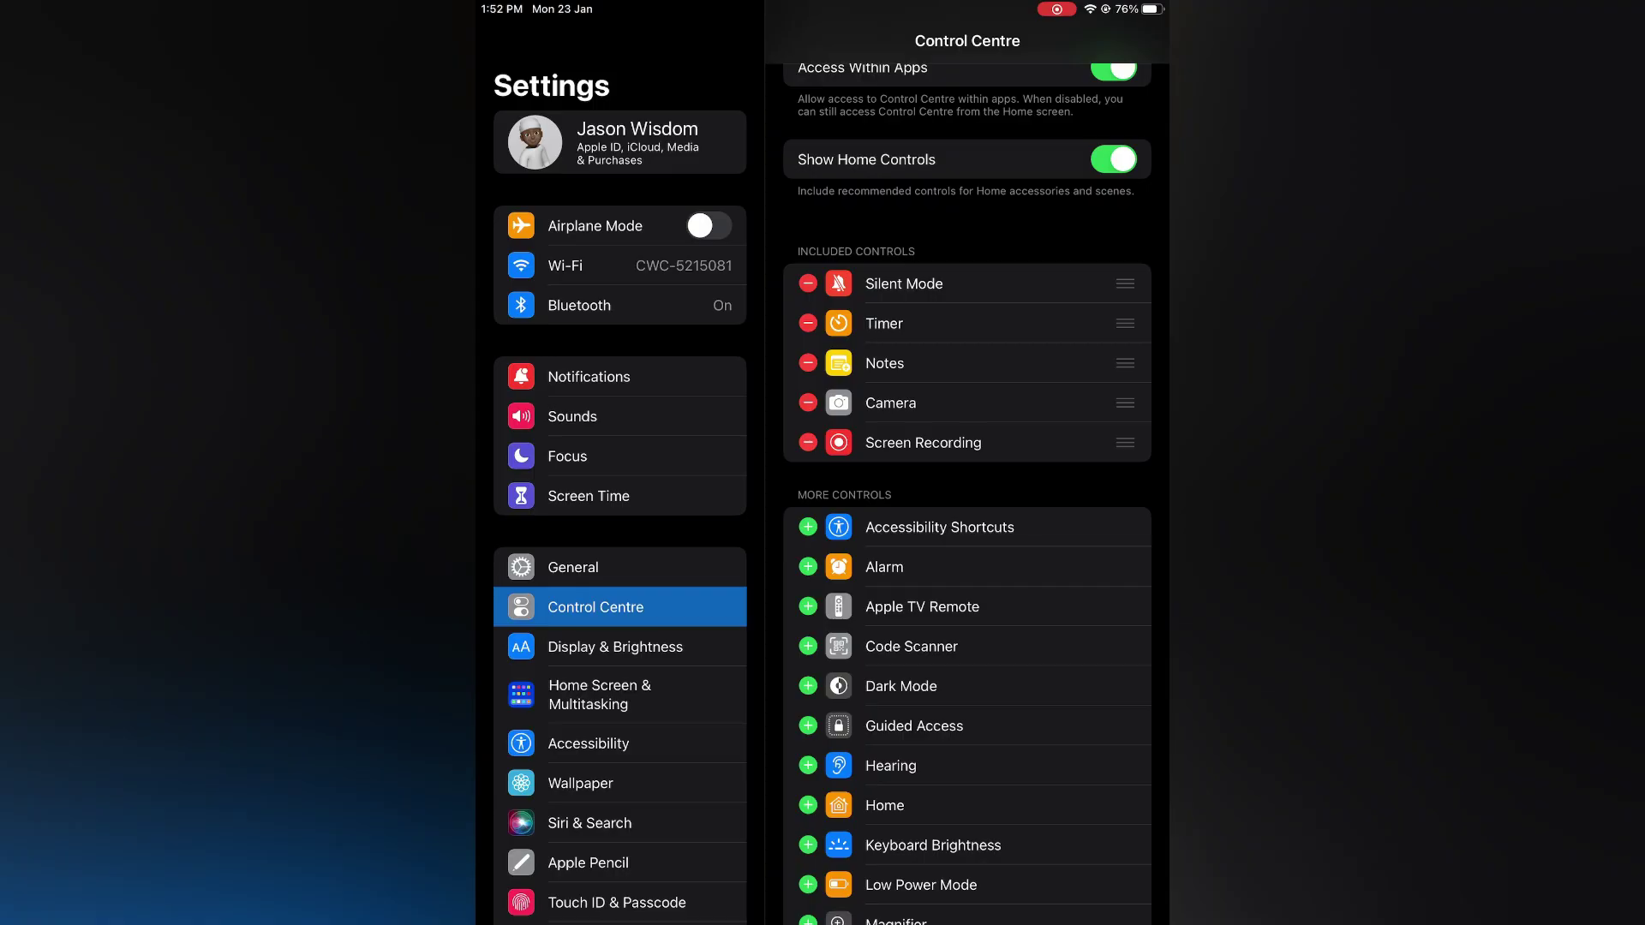
{"action": "key", "text": "super+h"}
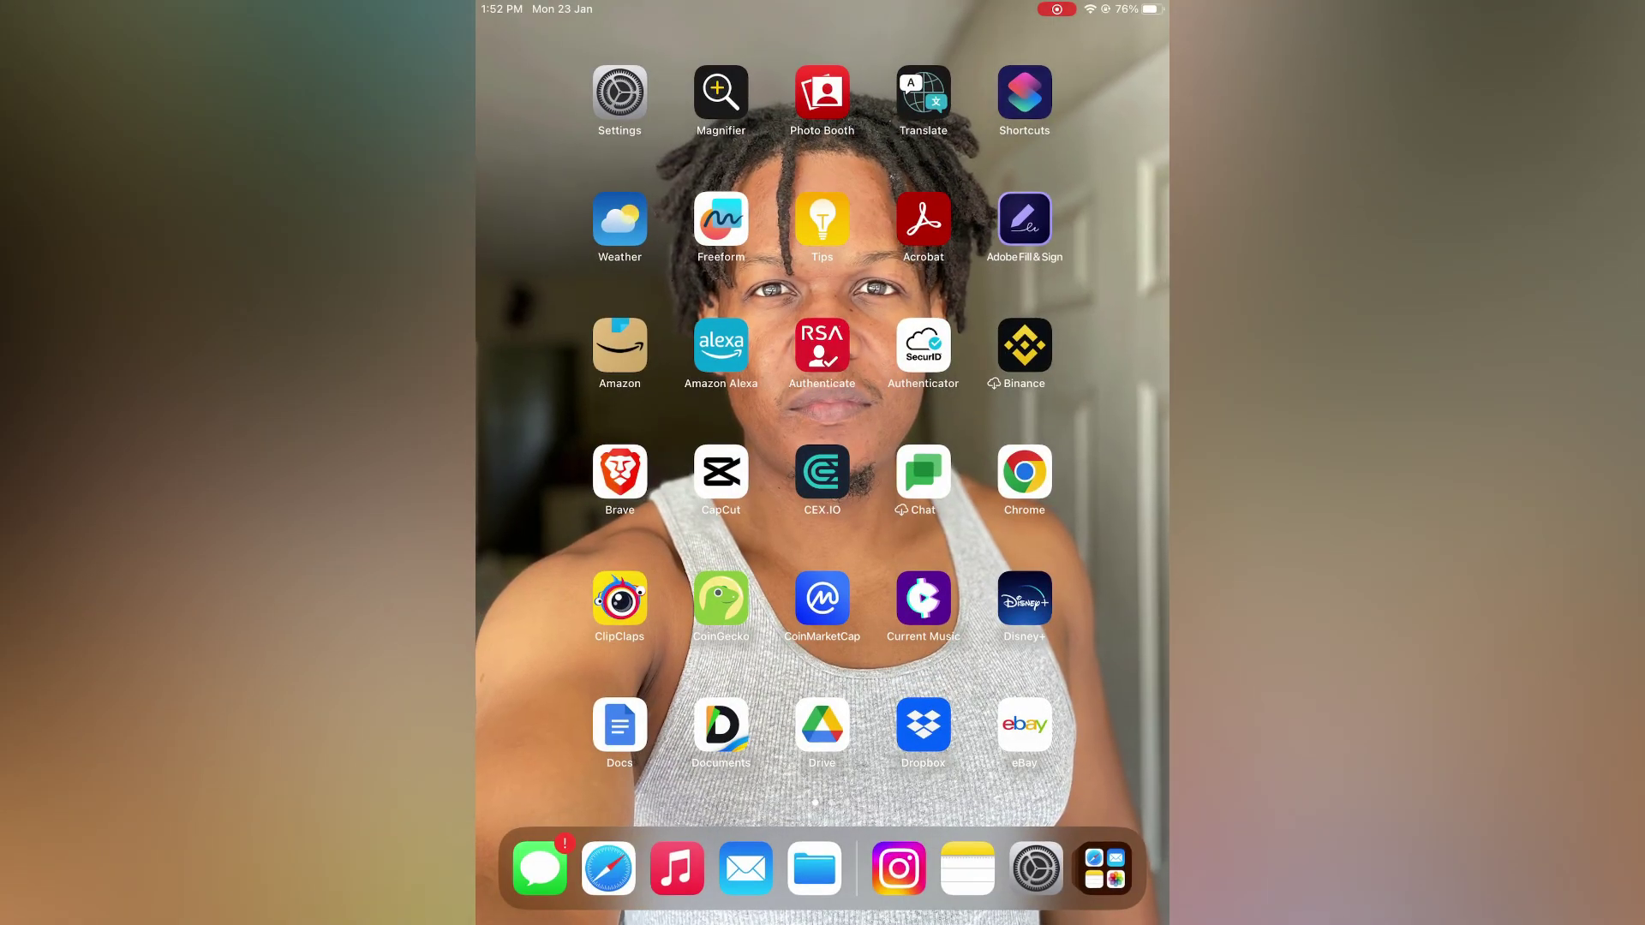
- Swipe down from the top-right corner to show Control Centre with the Screen Recording tile
{"action": "left_click_drag", "start_coordinate": [1118, 5], "coordinate": [1106, 322]}
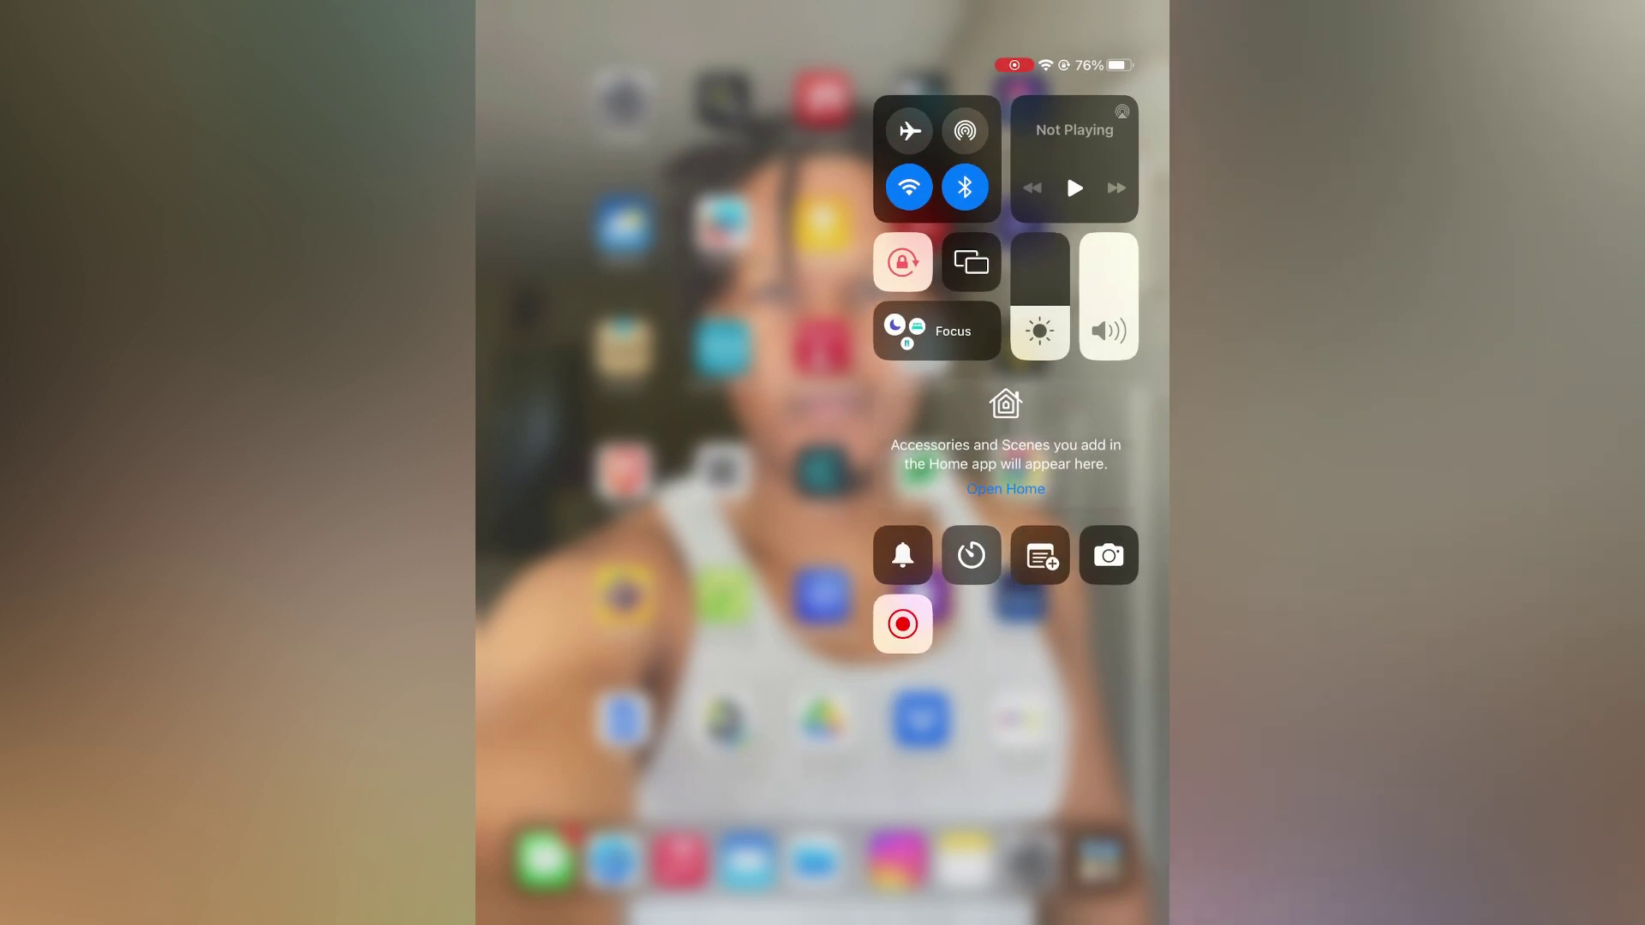